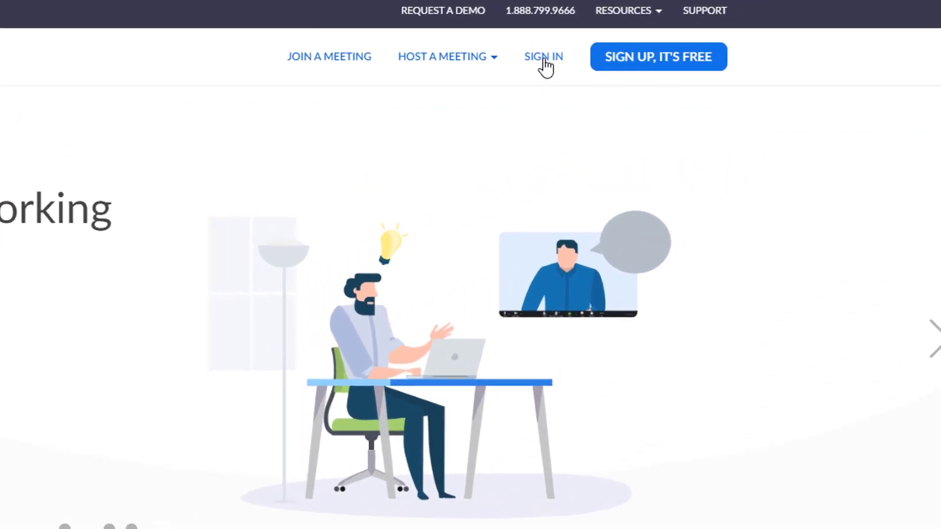
# Sign in to the Zoom account with Google
pyautogui.click(536, 60)
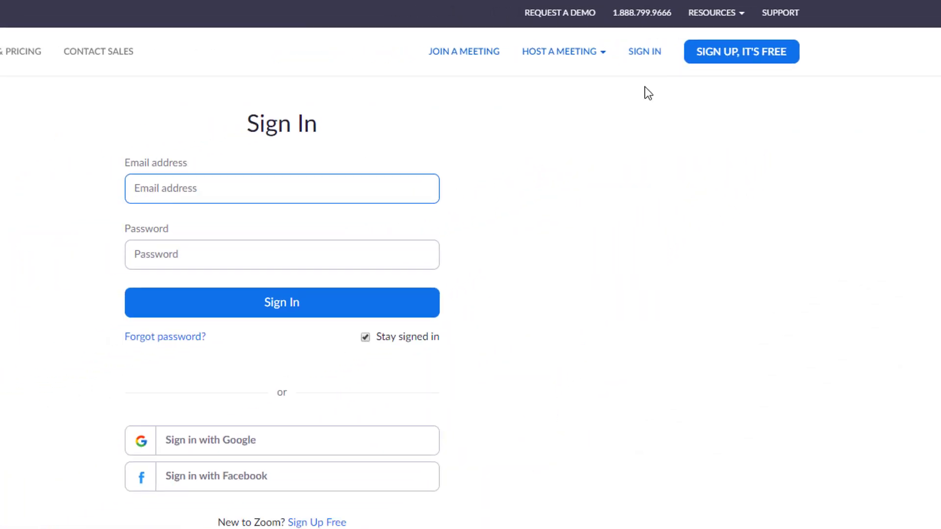
pyautogui.click(288, 415)
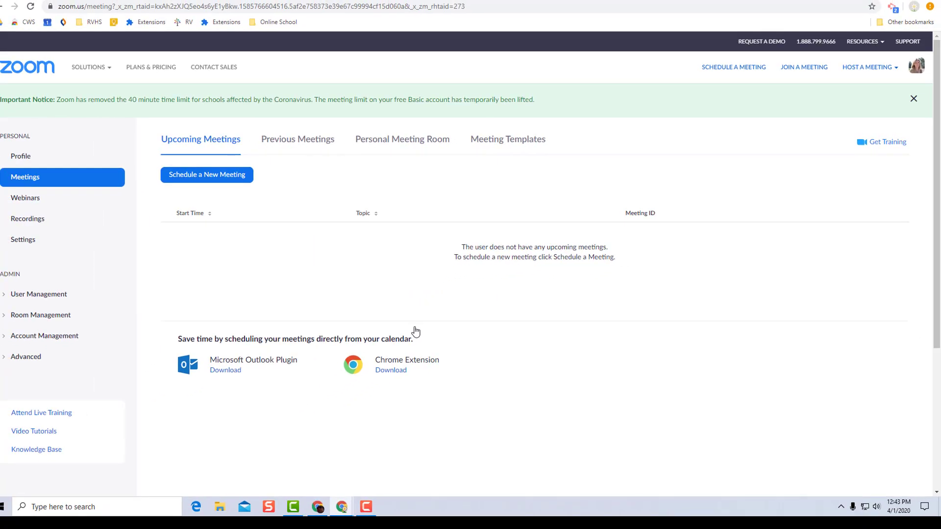
# Host a meeting with video on and allow it to open in the Zoom desktop client
pyautogui.click(897, 70)
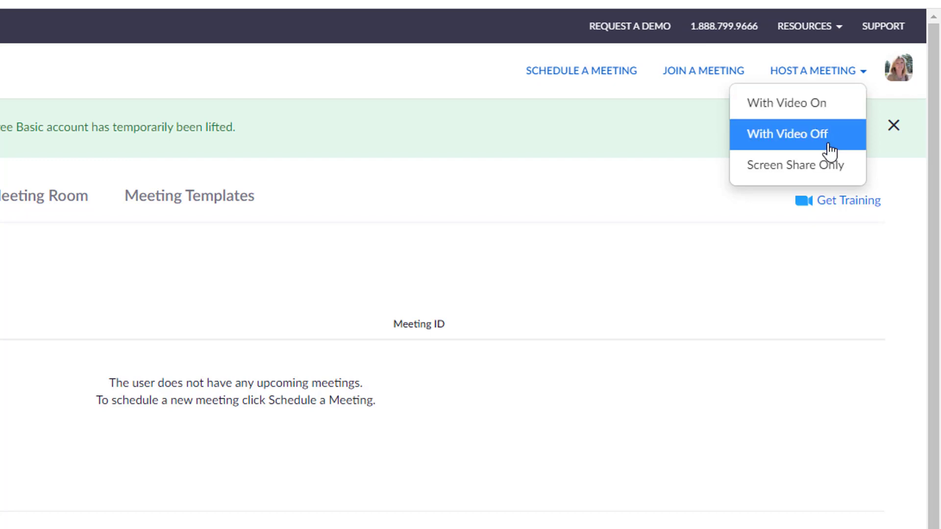
pyautogui.click(821, 113)
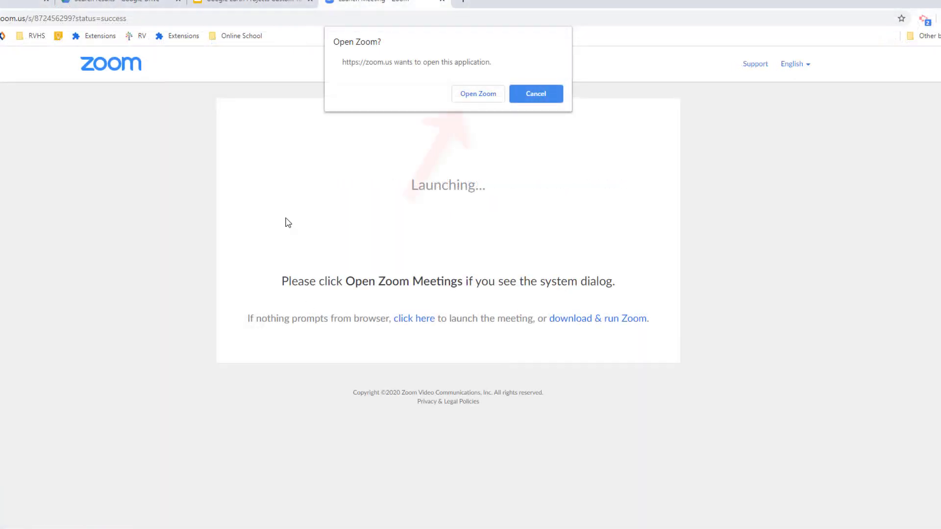
pyautogui.click(468, 94)
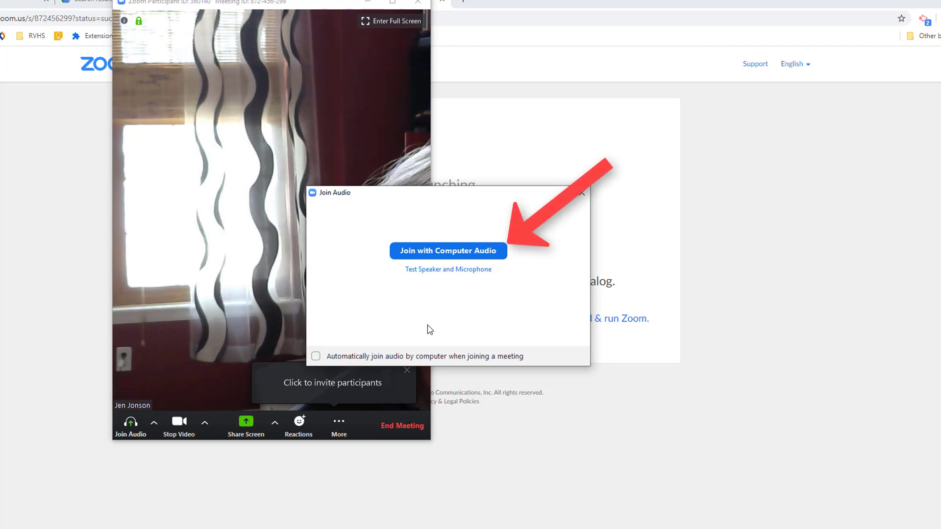
# Join the meeting with computer audio and maximize the meeting window
pyautogui.click(455, 252)
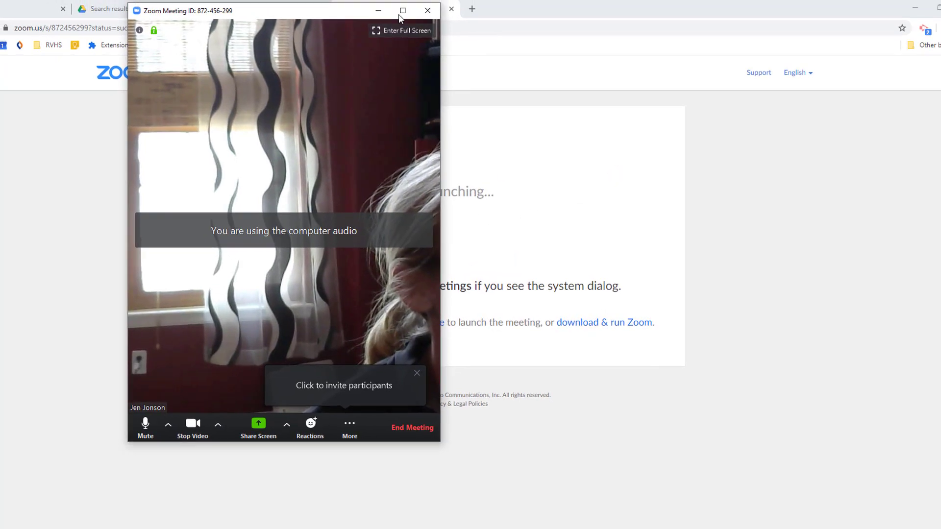
pyautogui.click(403, 13)
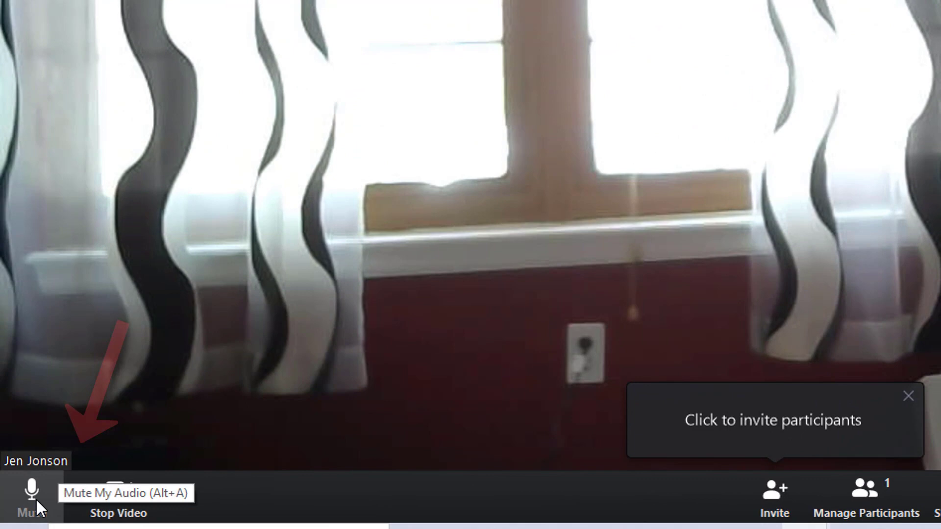
# Mute and unmute the microphone, and turn off the camera video
pyautogui.click(31, 496)
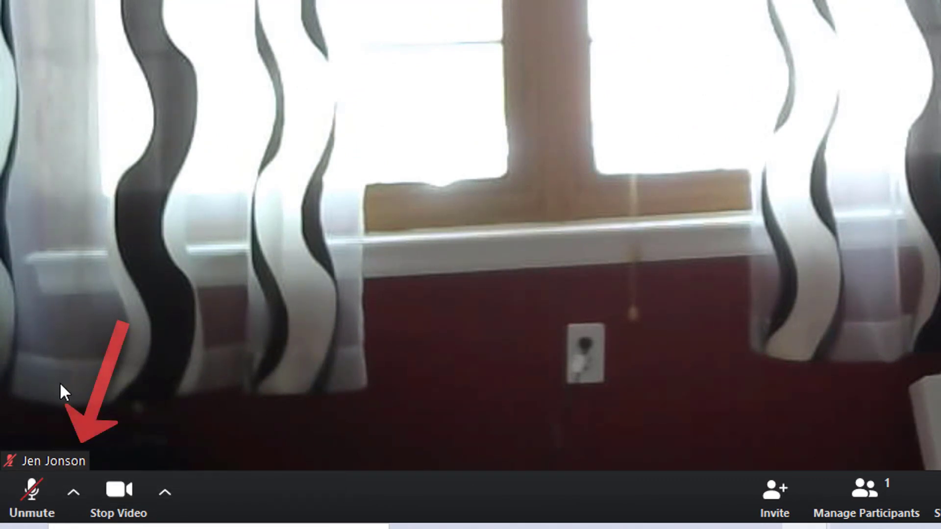
pyautogui.click(30, 490)
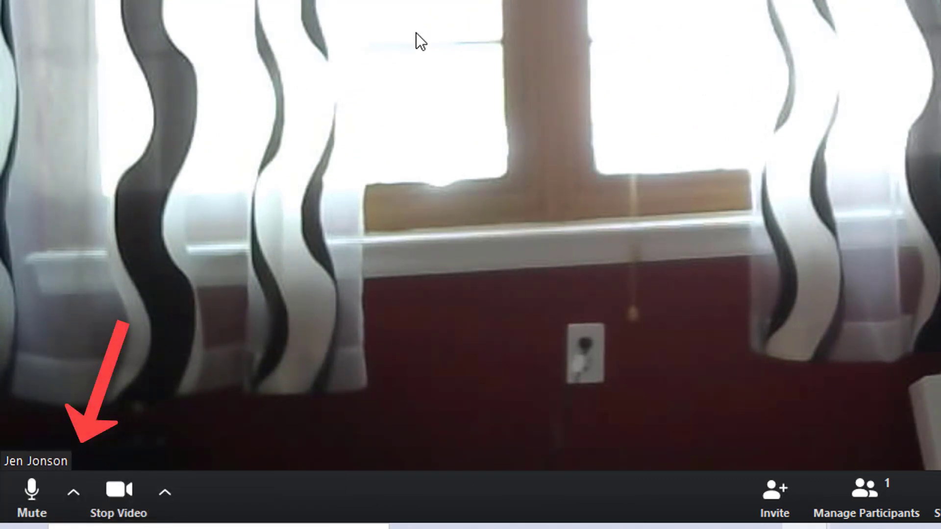
pyautogui.click(120, 492)
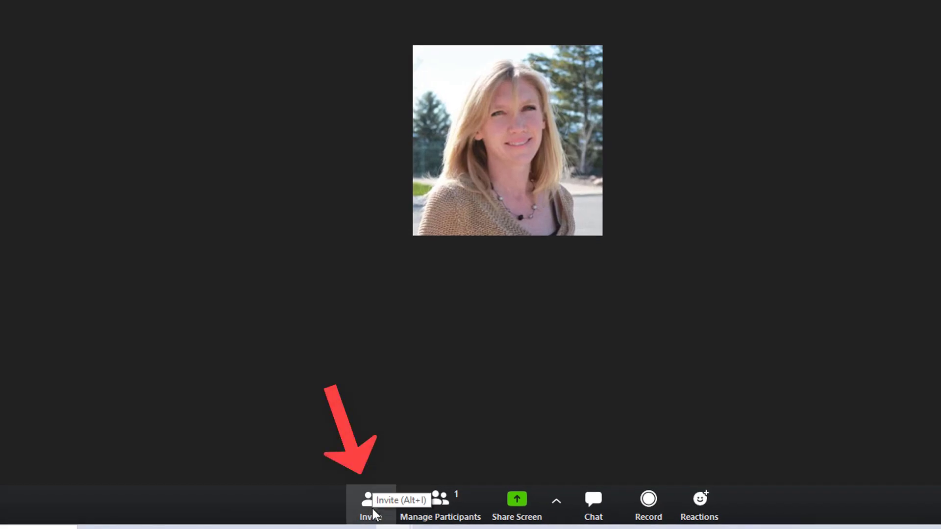
# Copy the meeting invitation from the invite options
pyautogui.click(374, 515)
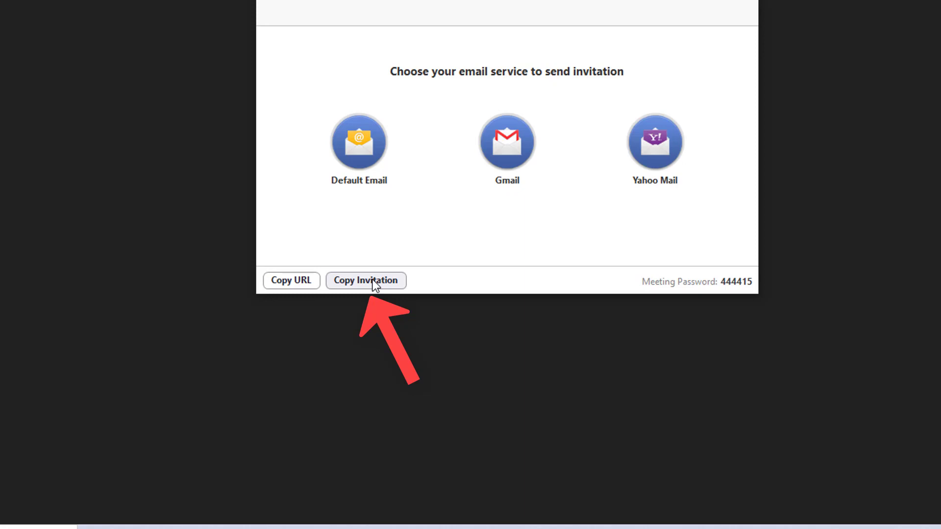
pyautogui.click(373, 282)
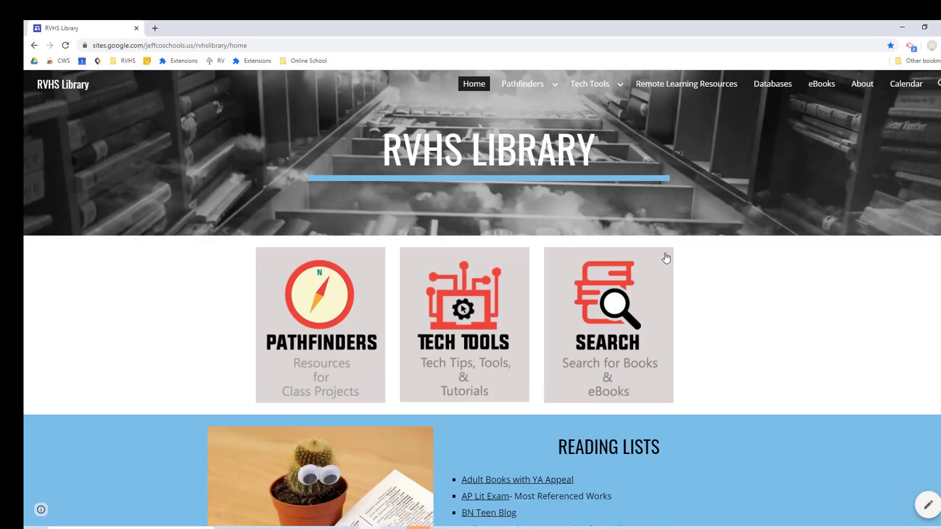
# Review the Office Hours meeting details on the RVHS Library home page and minimize that browser window
pyautogui.scroll(-10, 664, 257)
pyautogui.scroll(2, 384, 285)
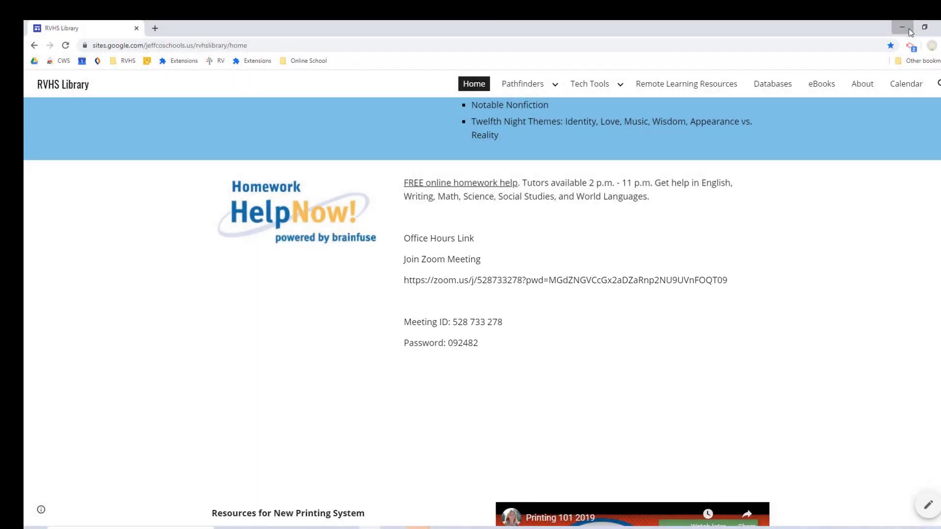
pyautogui.click(902, 27)
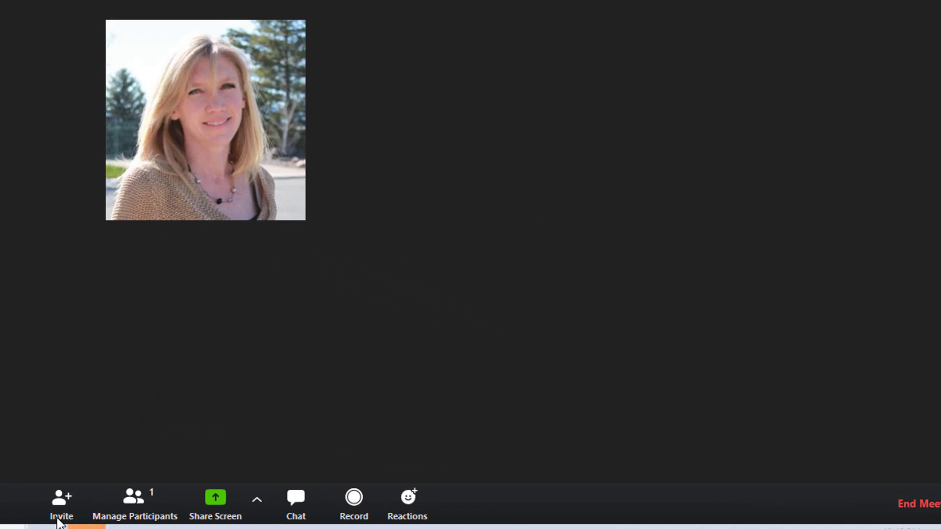
# Show the participants list, enable Play Enter/Exit Chime, and review the remaining participant options
pyautogui.click(128, 499)
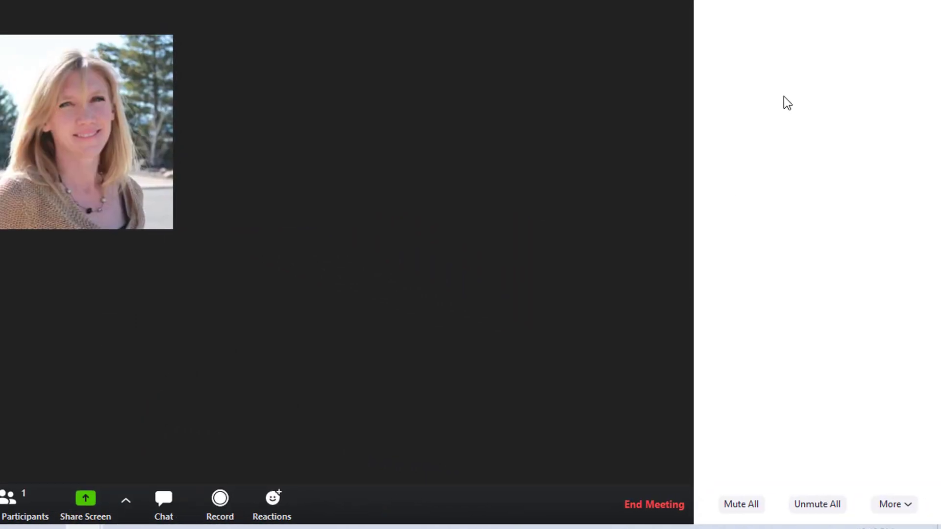
pyautogui.click(908, 506)
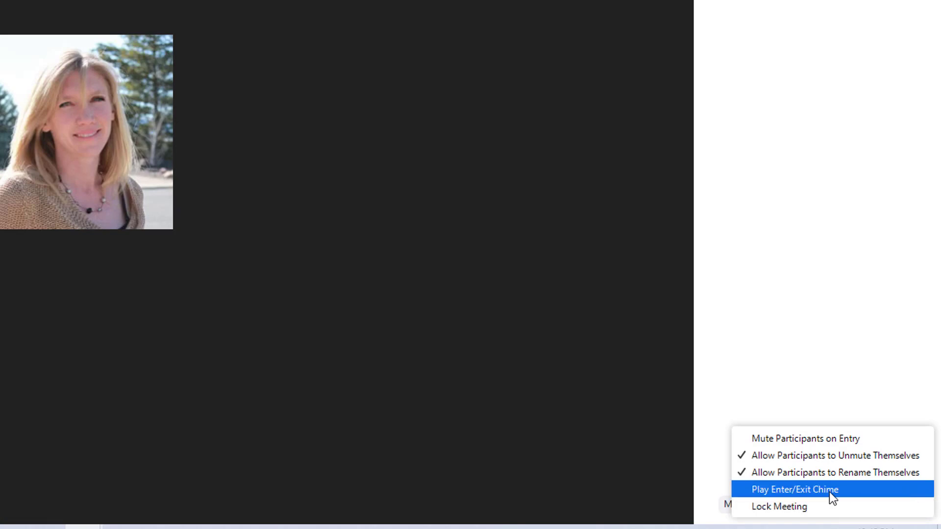
pyautogui.click(770, 492)
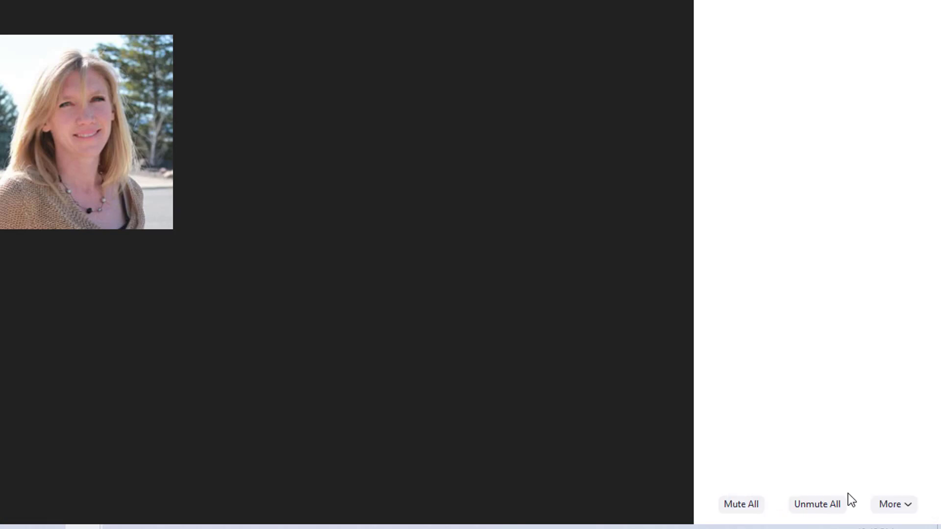
pyautogui.click(909, 506)
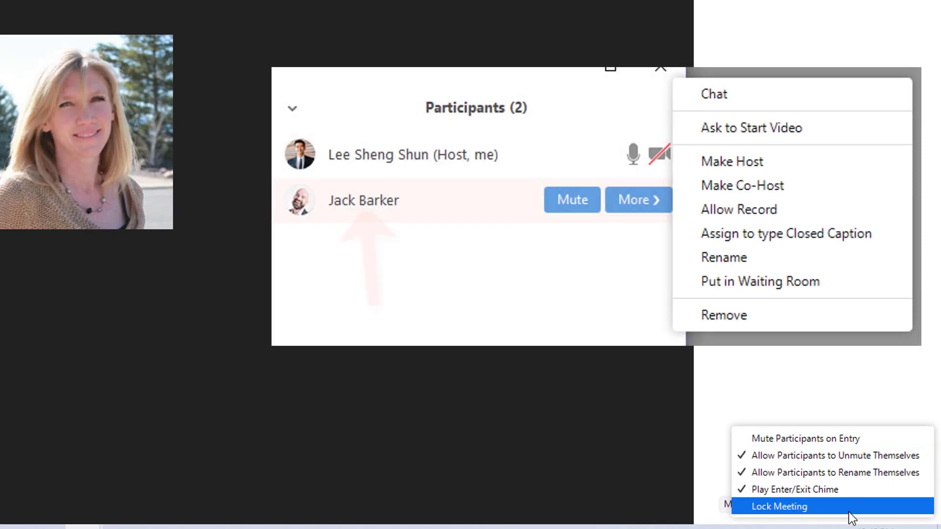
pyautogui.click(910, 364)
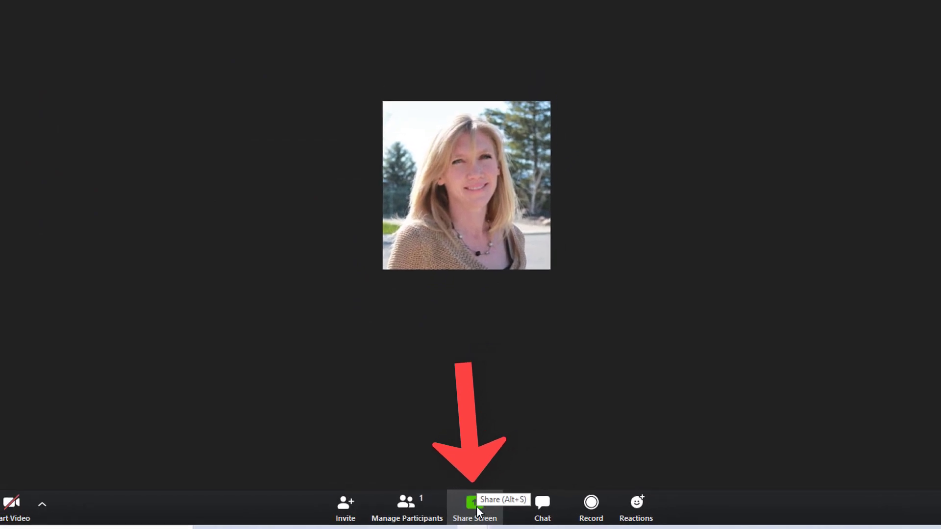
# Share Screen 1 with the meeting participants
pyautogui.click(494, 503)
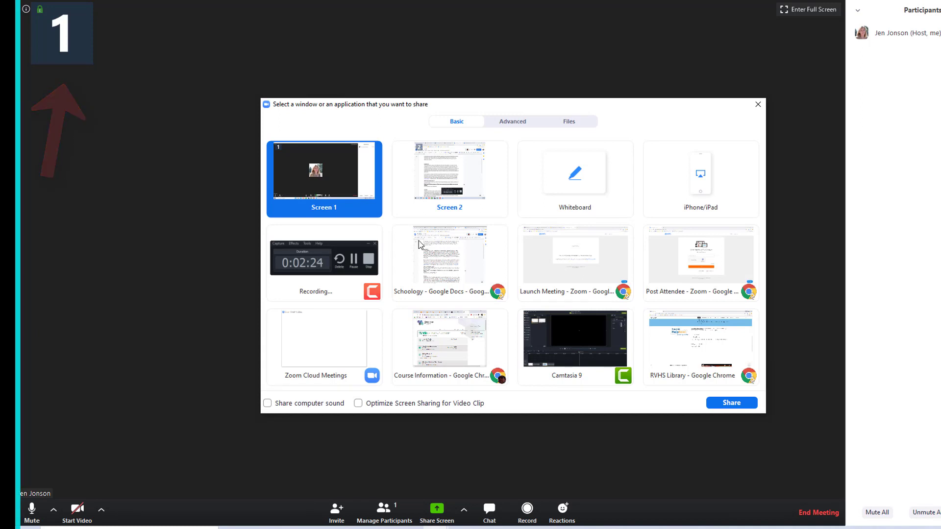
pyautogui.click(716, 404)
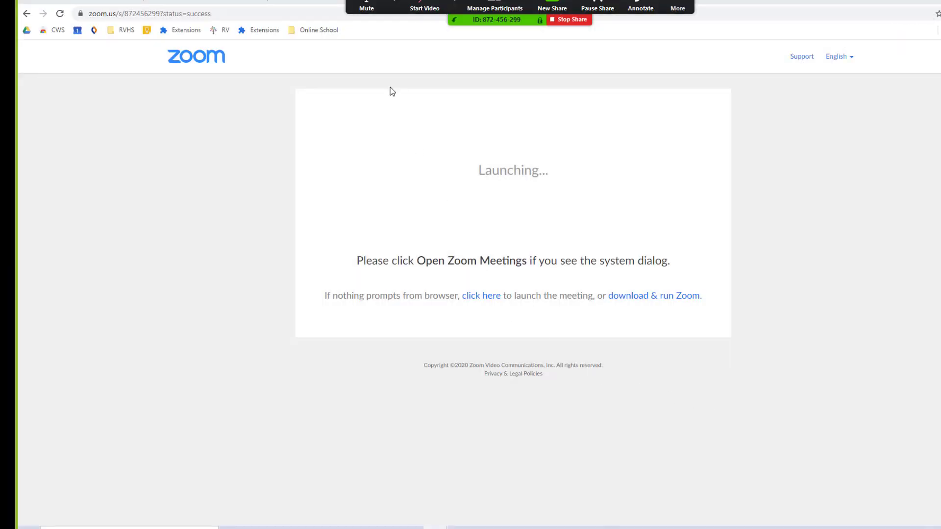
# Present the Google Earth Projects slides and the RVHS Library site editor, and stop the screen share
pyautogui.click(309, 3)
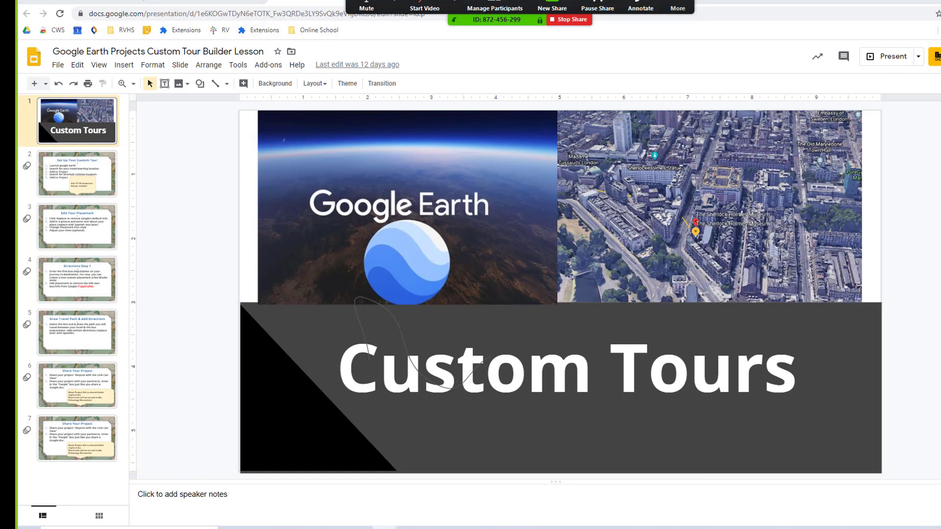
pyautogui.click(194, 2)
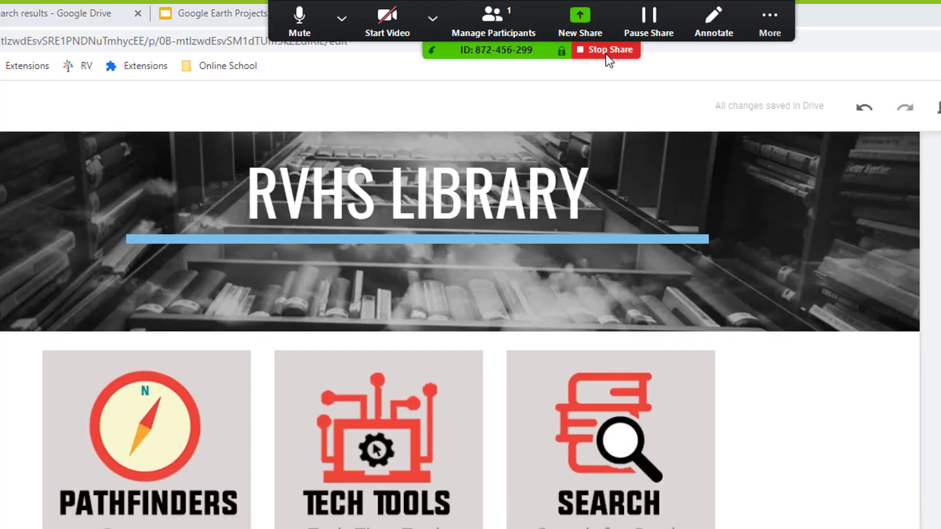
pyautogui.click(605, 50)
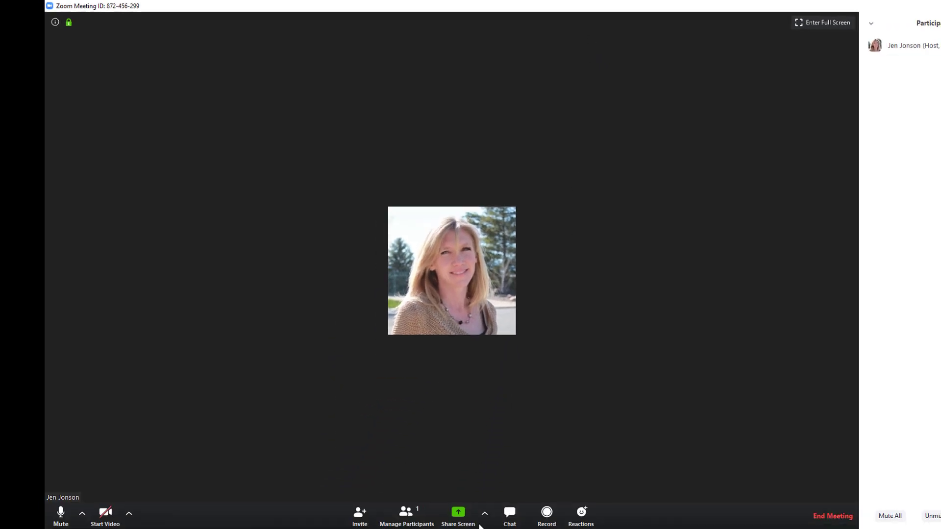
# Share a whiteboard with the meeting participants
pyautogui.click(461, 517)
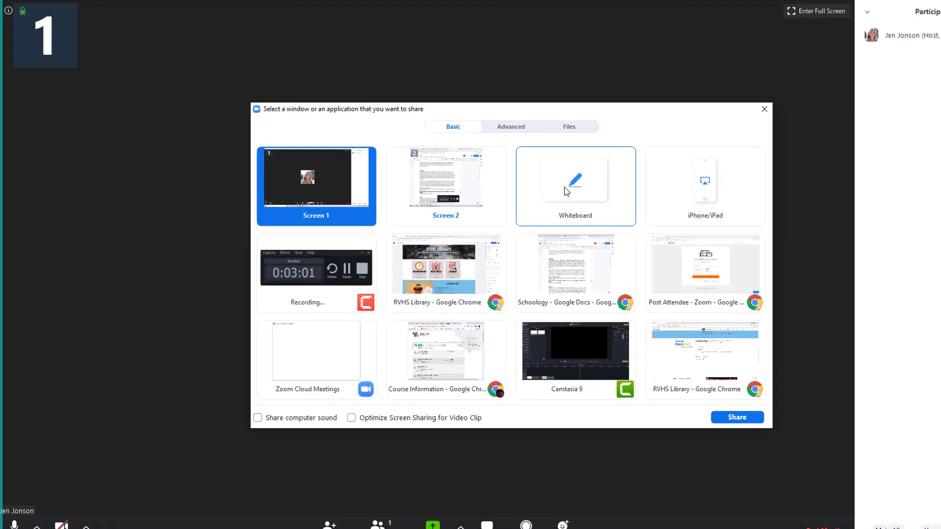
pyautogui.click(567, 191)
pyautogui.click(737, 417)
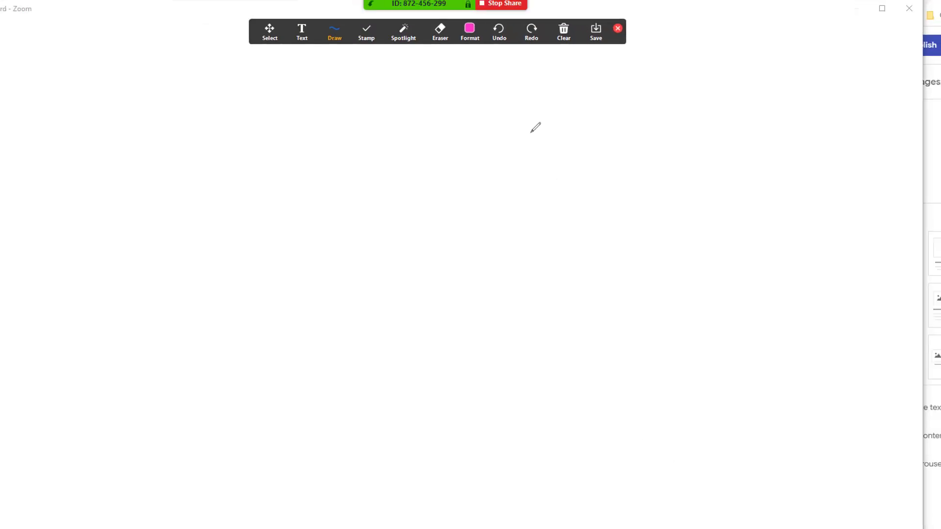
# Set the drawing colour to red and draw a looping freehand line on the whiteboard
pyautogui.click(470, 30)
pyautogui.click(490, 64)
pyautogui.moveTo(282, 113)
pyautogui.mouseDown()
pyautogui.moveTo(128, 132)
pyautogui.moveTo(117, 199)
pyautogui.mouseUp()
# Stamp an arrow beside the freehand line and draw an ellipse outline to the right of it on the whiteboard
pyautogui.click(366, 38)
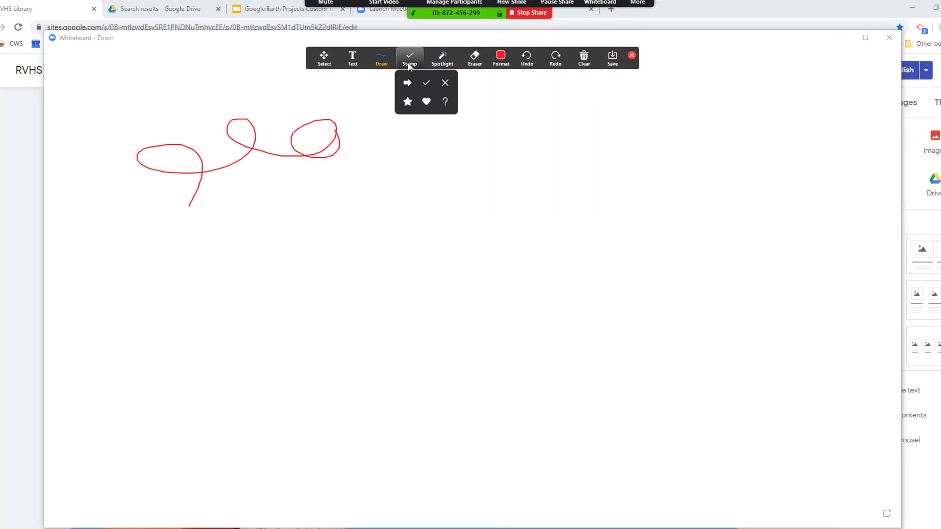
pyautogui.click(407, 83)
pyautogui.click(365, 96)
pyautogui.moveTo(382, 60)
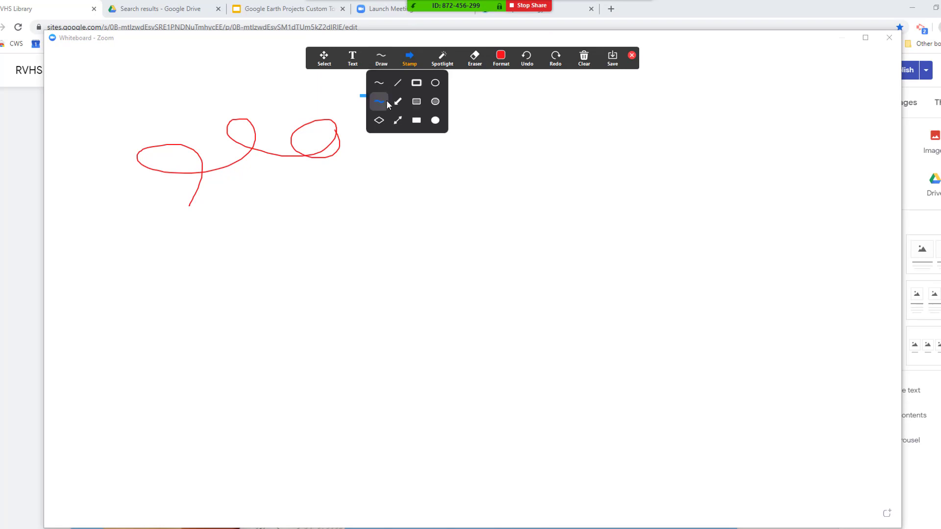
pyautogui.click(435, 83)
pyautogui.moveTo(425, 118)
pyautogui.mouseDown()
pyautogui.moveTo(479, 168)
pyautogui.moveTo(538, 187)
pyautogui.mouseUp()
# Clear all drawings from the whiteboard and stop sharing it
pyautogui.click(584, 58)
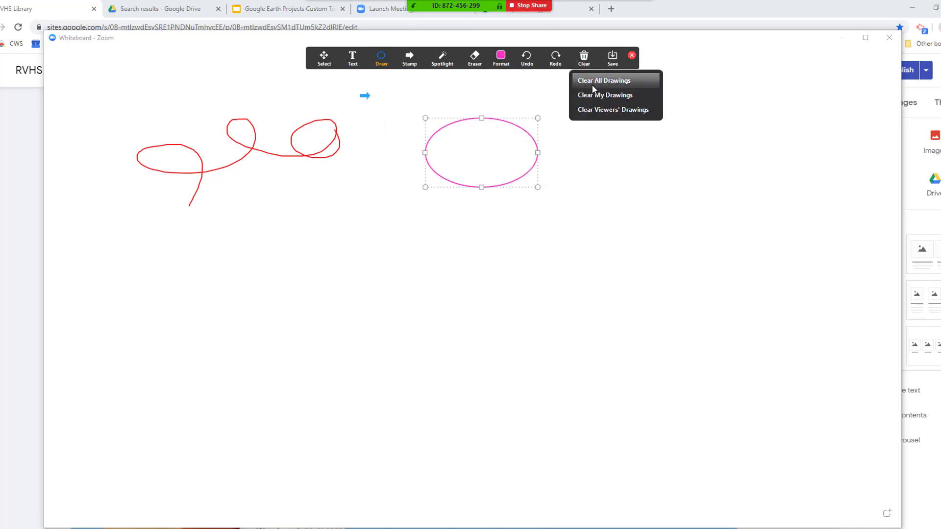
pyautogui.click(594, 81)
pyautogui.click(529, 5)
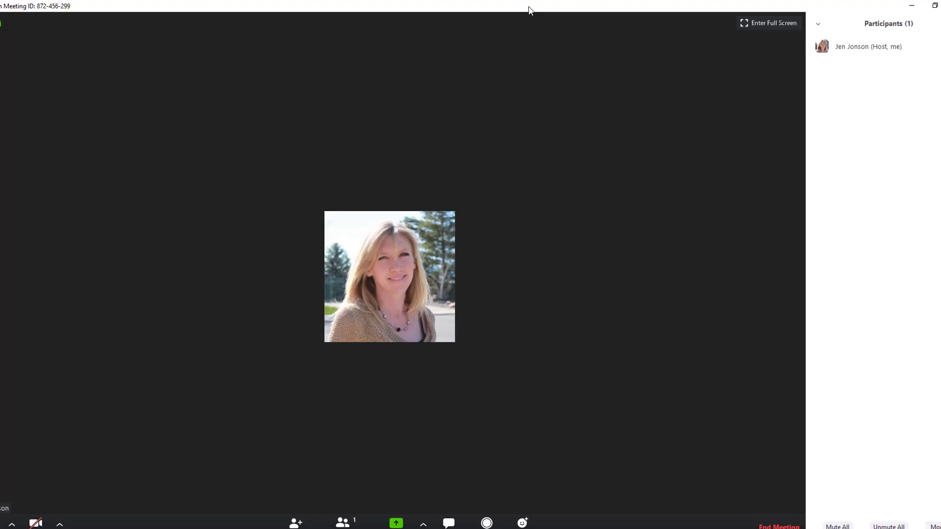
# Send the message "Hello!" to everyone in the meeting's group chat and view the available recipients
pyautogui.click(251, 505)
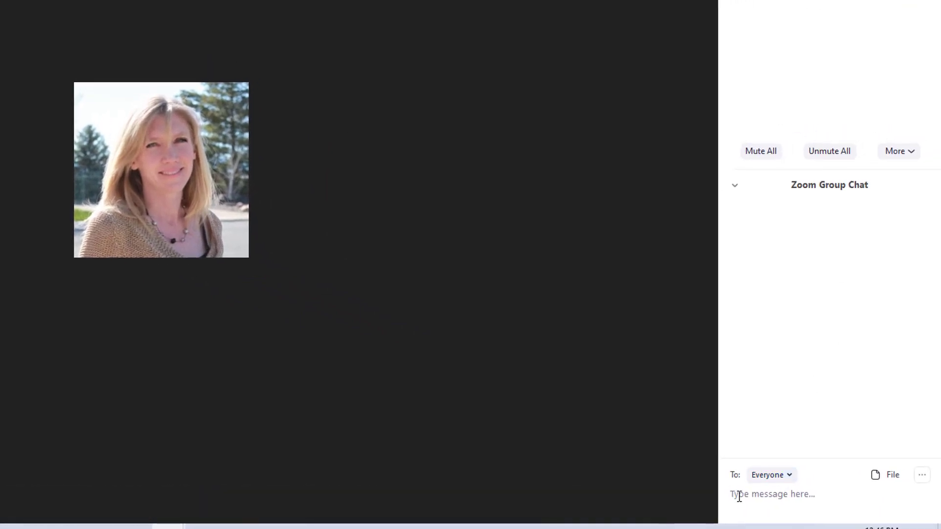
pyautogui.write('Hello!')
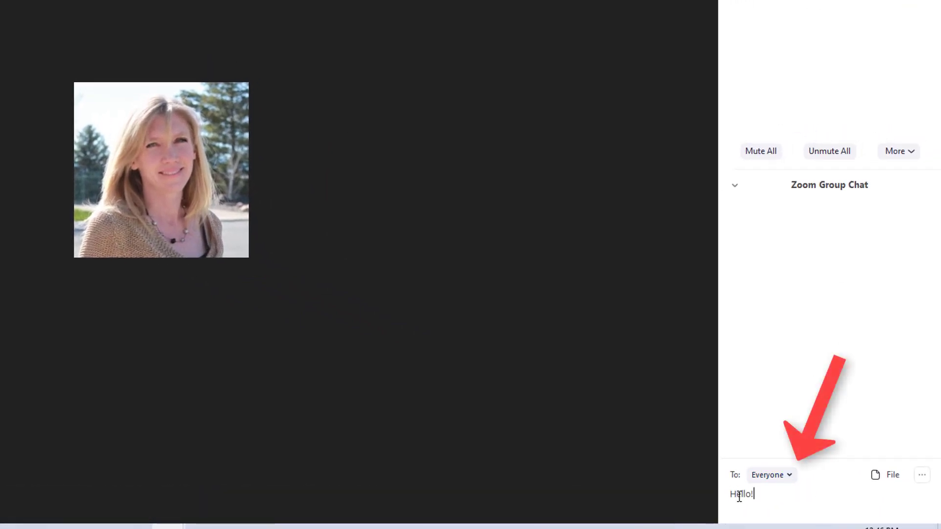
pyautogui.press('Return')
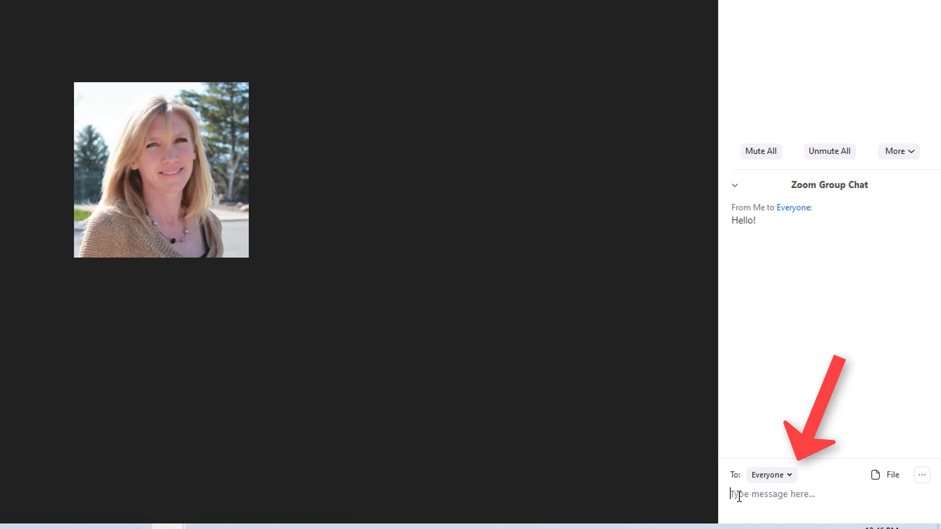
pyautogui.click(792, 477)
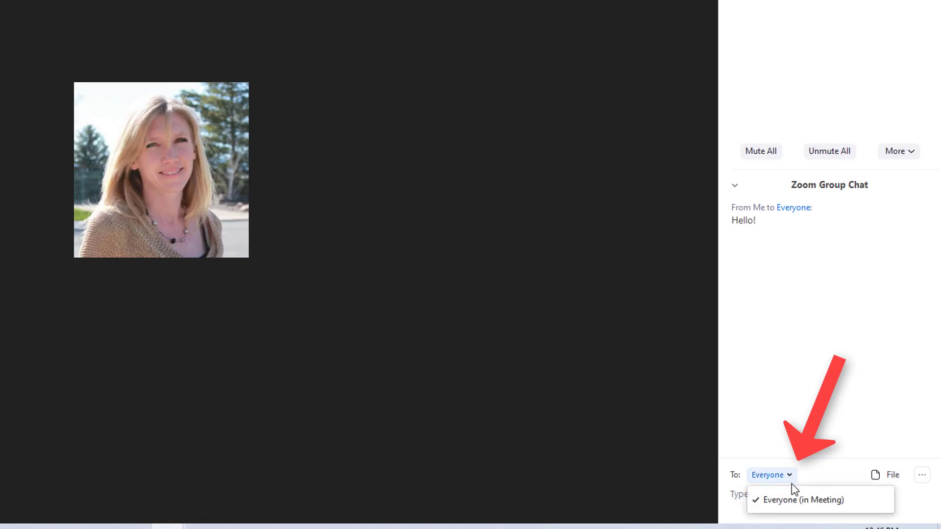
pyautogui.click(812, 420)
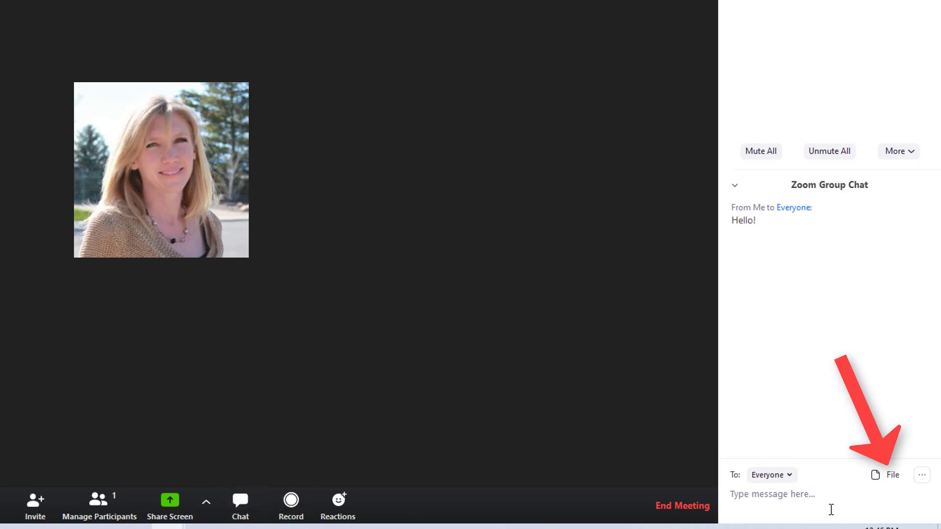
# Share the "Annotate Bibliography Example" document from Google Drive in the group chat, visible throughout the organization, and return to the Zoom meeting
pyautogui.click(892, 476)
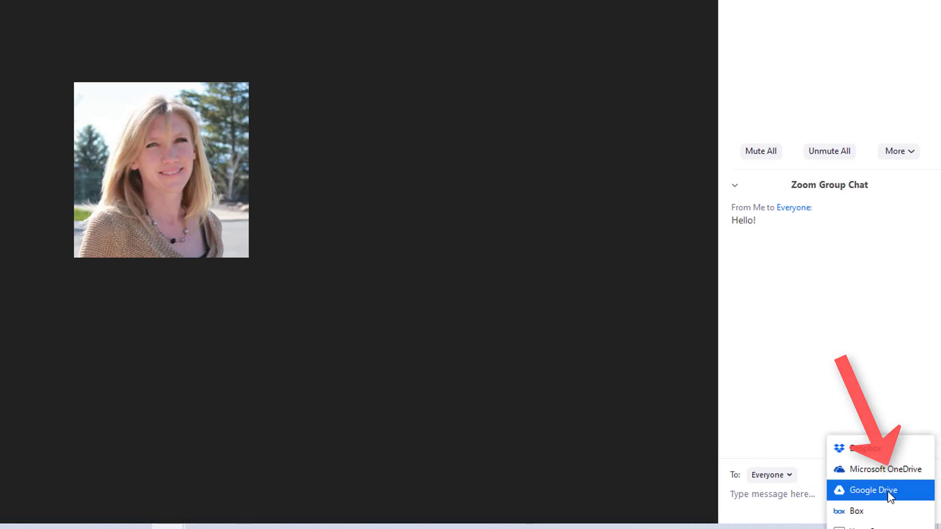
pyautogui.click(877, 527)
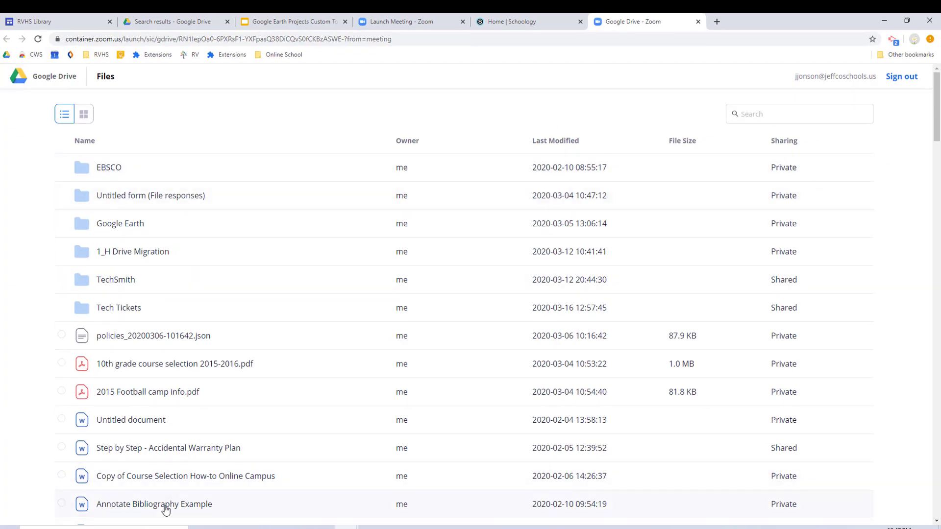
pyautogui.scroll(-2, 167, 510)
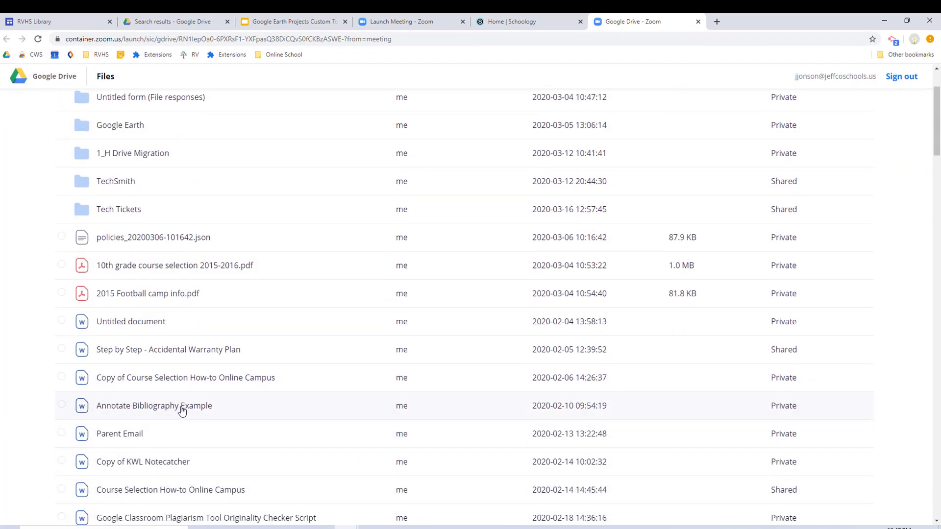
pyautogui.click(181, 412)
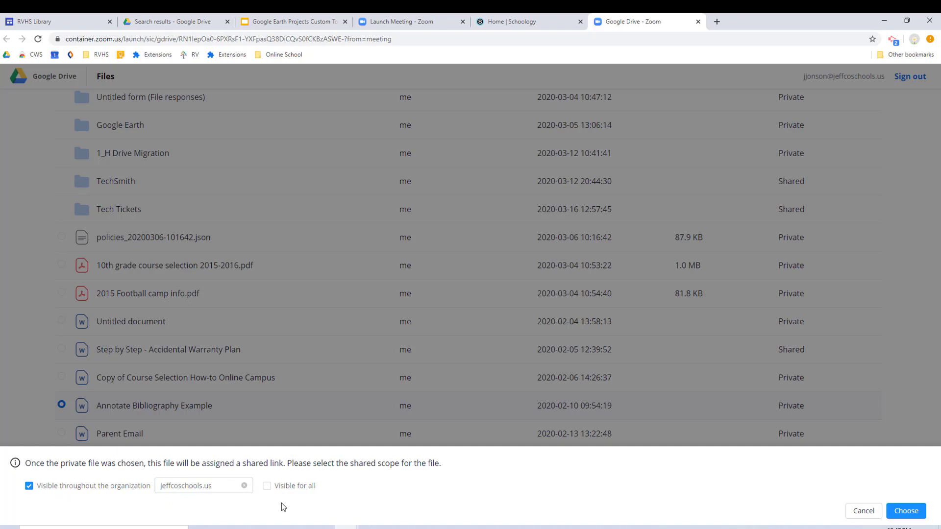
pyautogui.click(915, 512)
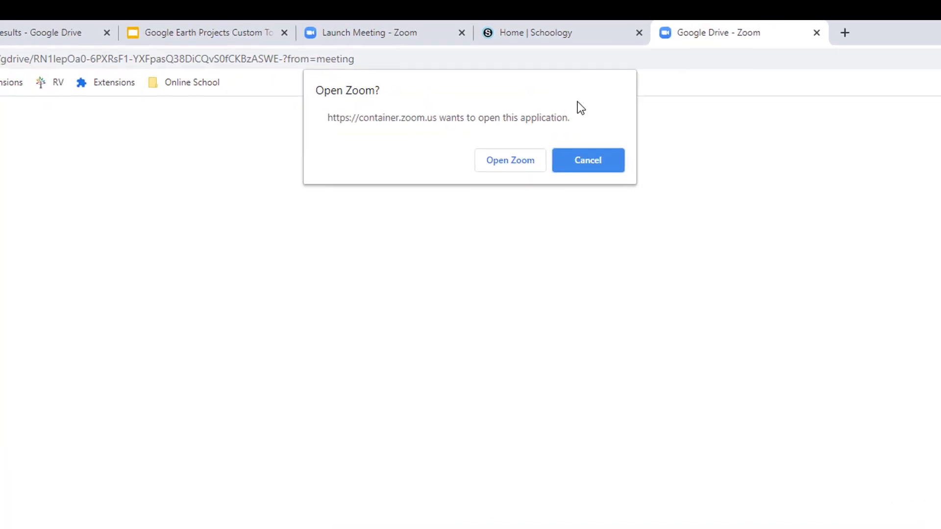
pyautogui.click(520, 159)
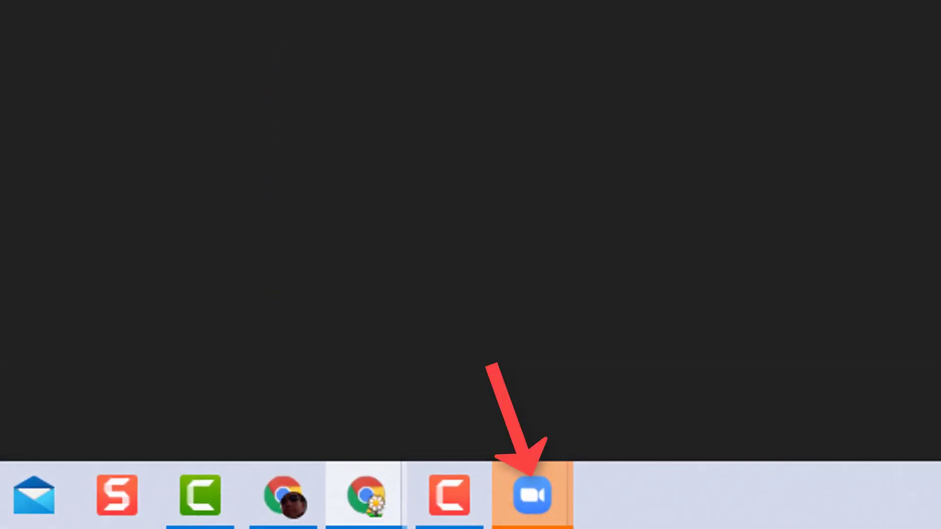
pyautogui.moveTo(536, 504)
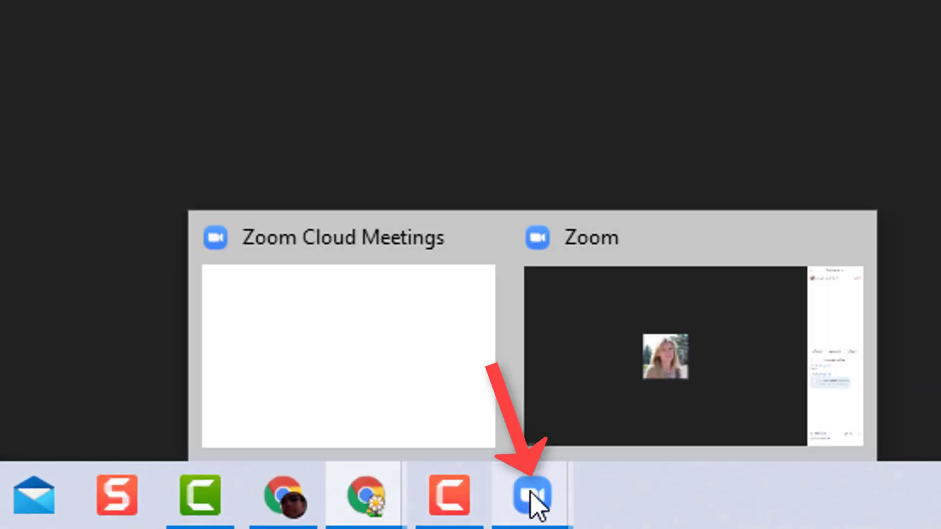
pyautogui.click(672, 395)
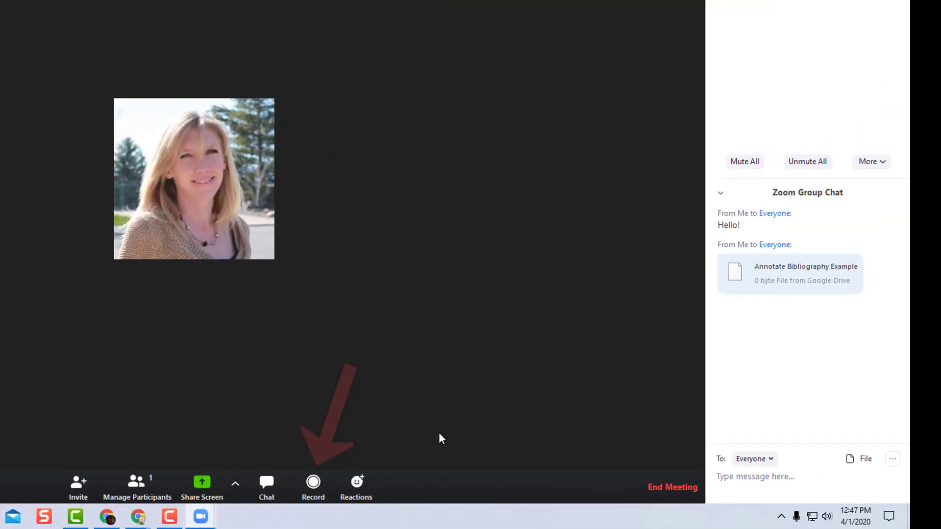
# Start recording the meeting and send a thumbs-up reaction followed by a clapping reaction
pyautogui.click(316, 488)
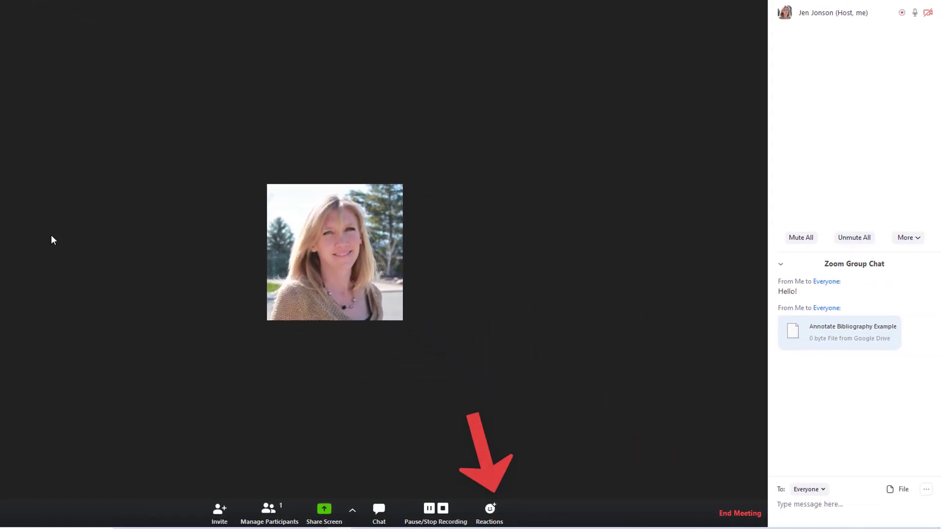
pyautogui.click(488, 508)
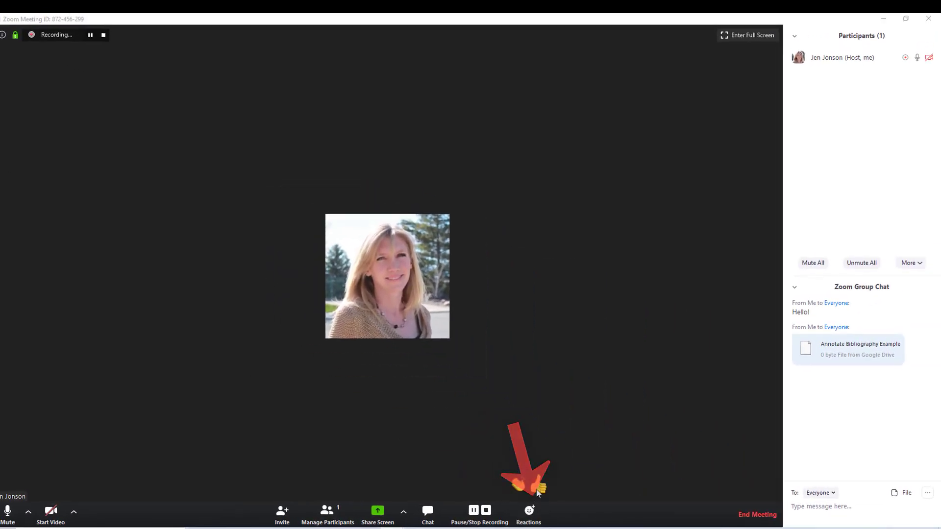
pyautogui.click(537, 489)
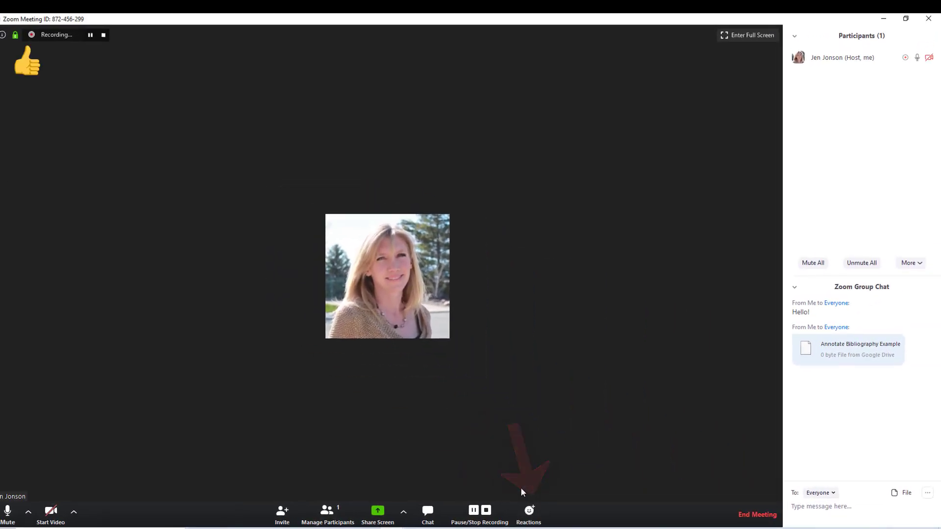
pyautogui.click(524, 514)
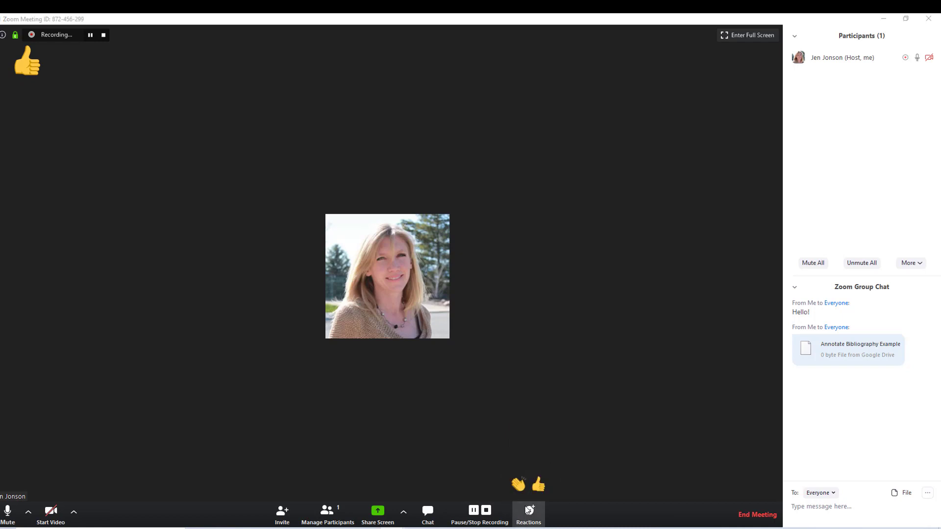
pyautogui.click(518, 486)
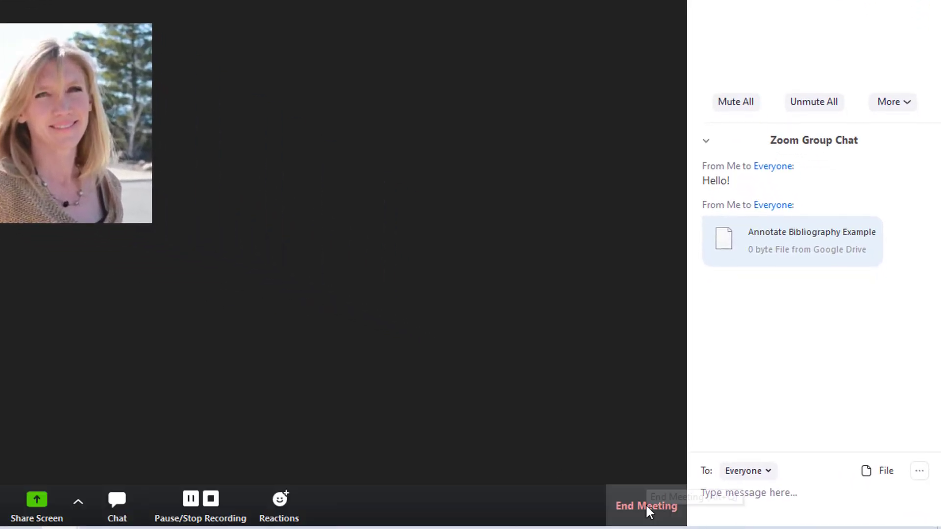
# End the meeting for all and save the recorded files in the preselected 2020-04-01 12.47.36 meeting folder under Documents > Zoom
pyautogui.click(646, 504)
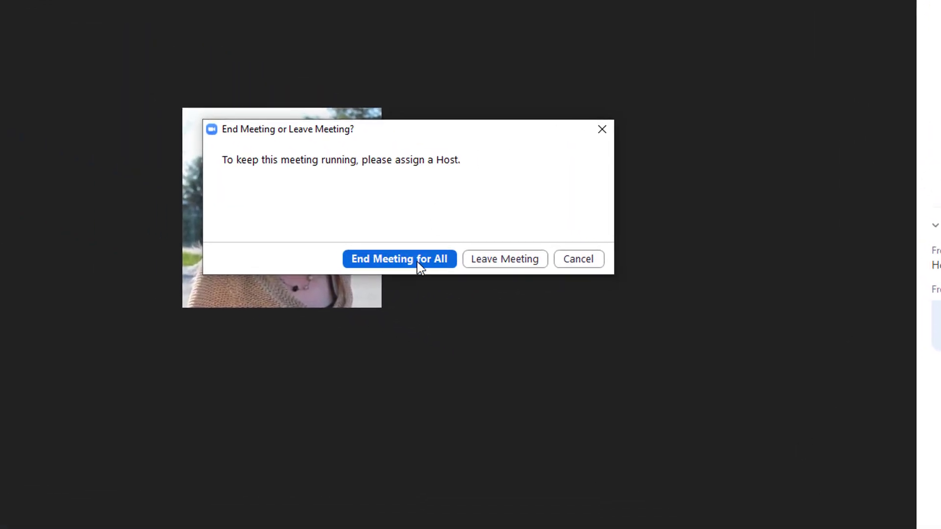
pyautogui.click(417, 260)
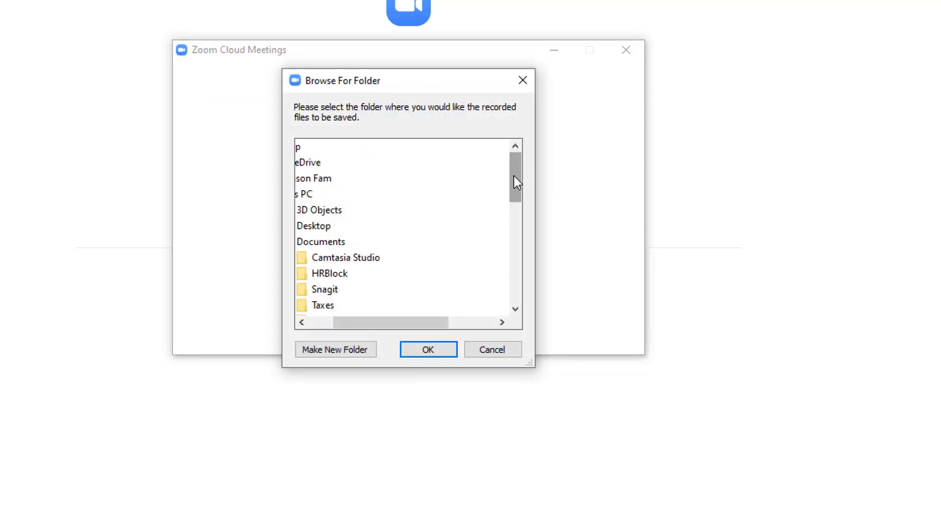
pyautogui.moveTo(513, 176); pyautogui.dragTo(511, 218)
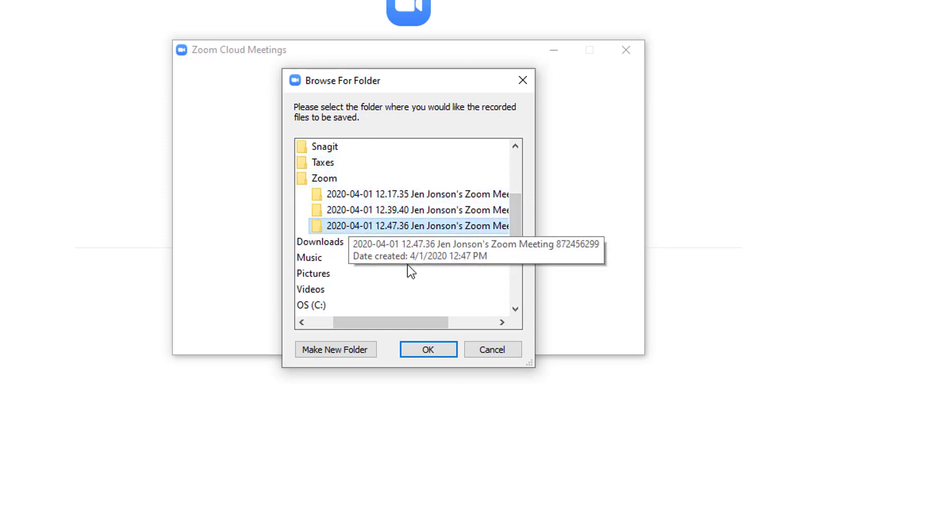
pyautogui.click(433, 354)
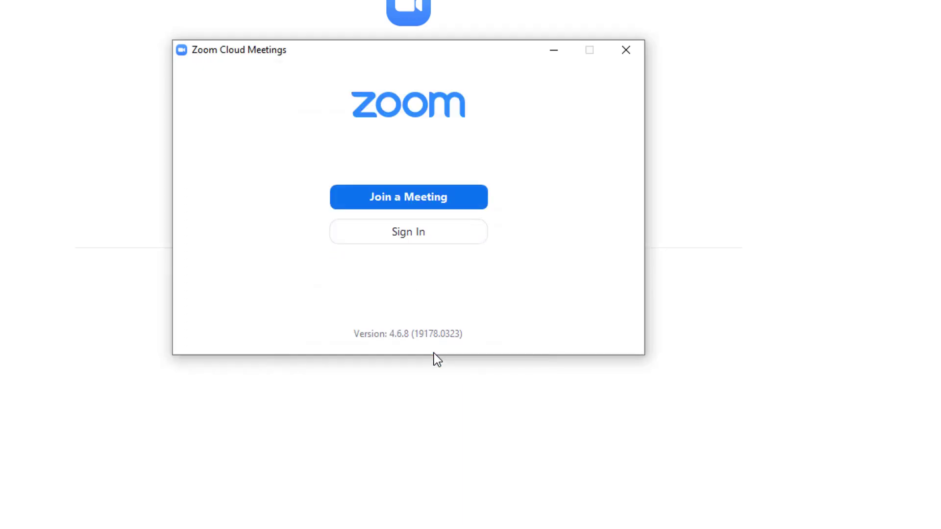